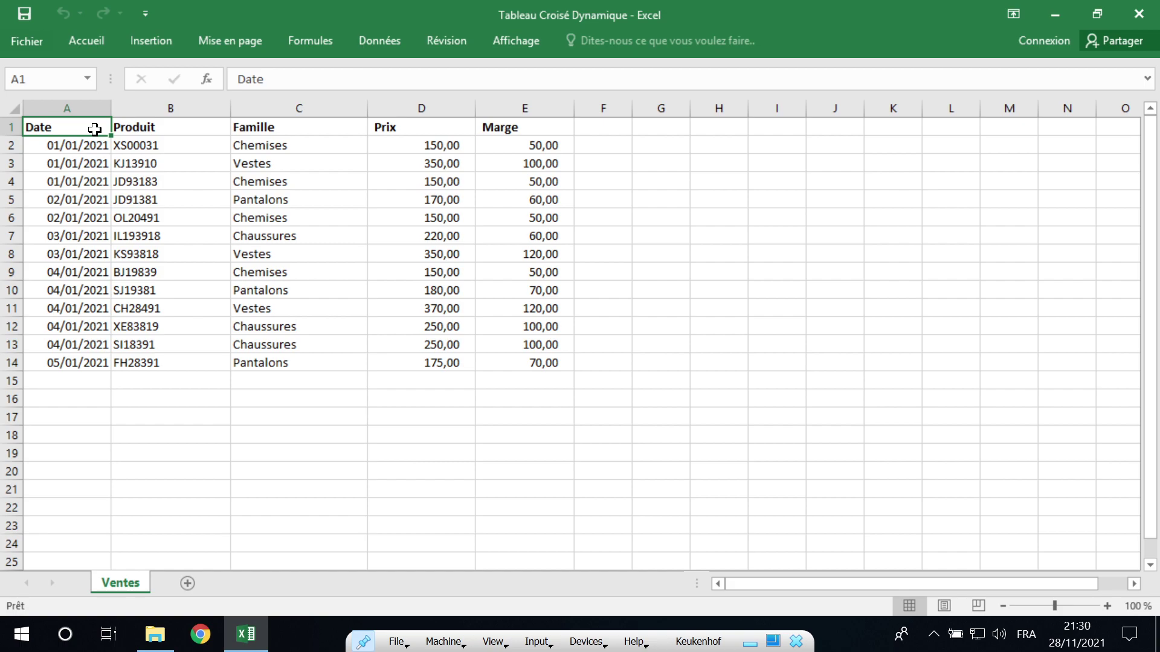
# Examine the Date, Produit, Famille, Prix and Marge columns of the Ventes sheet.
pyautogui.moveTo(81, 126); pyautogui.dragTo(85, 182)
pyautogui.click(71, 148)
pyautogui.moveTo(141, 127); pyautogui.dragTo(148, 217)
pyautogui.click(145, 181)
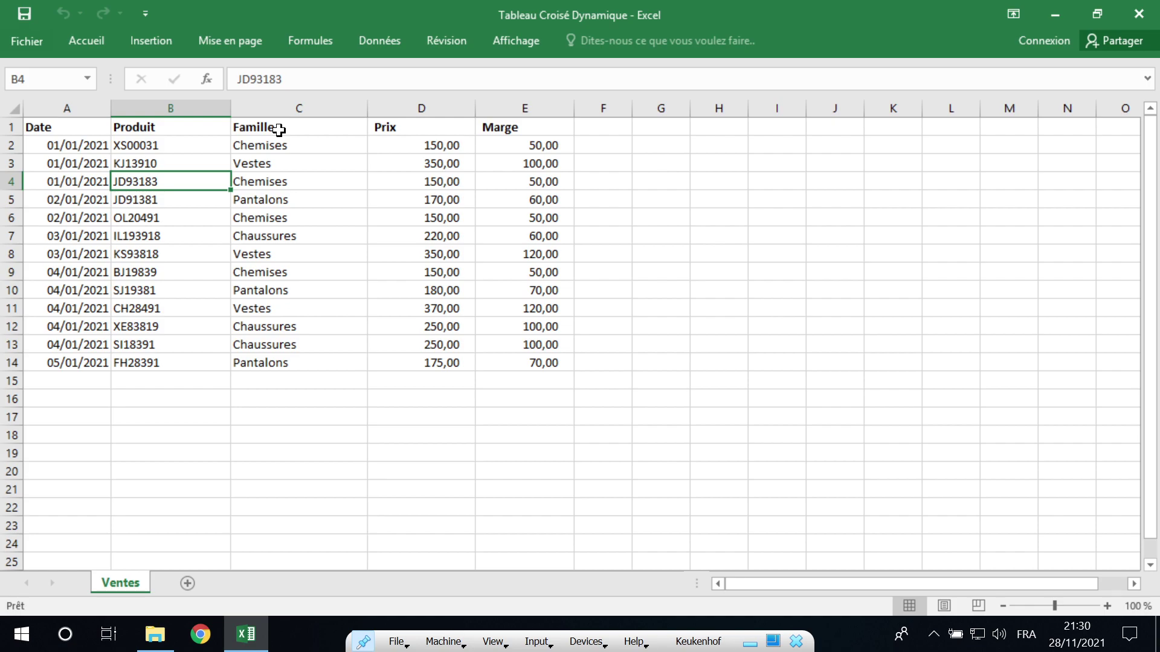
pyautogui.moveTo(279, 130); pyautogui.dragTo(296, 308)
pyautogui.click(401, 216)
pyautogui.moveTo(523, 127); pyautogui.dragTo(538, 299)
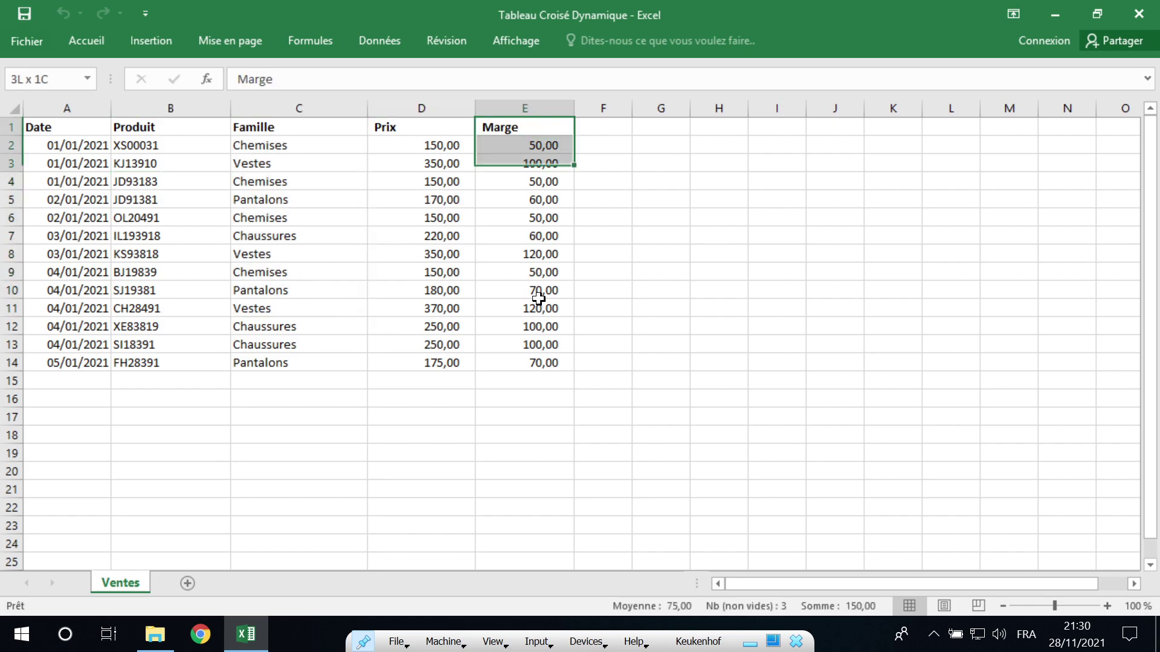
pyautogui.click(513, 253)
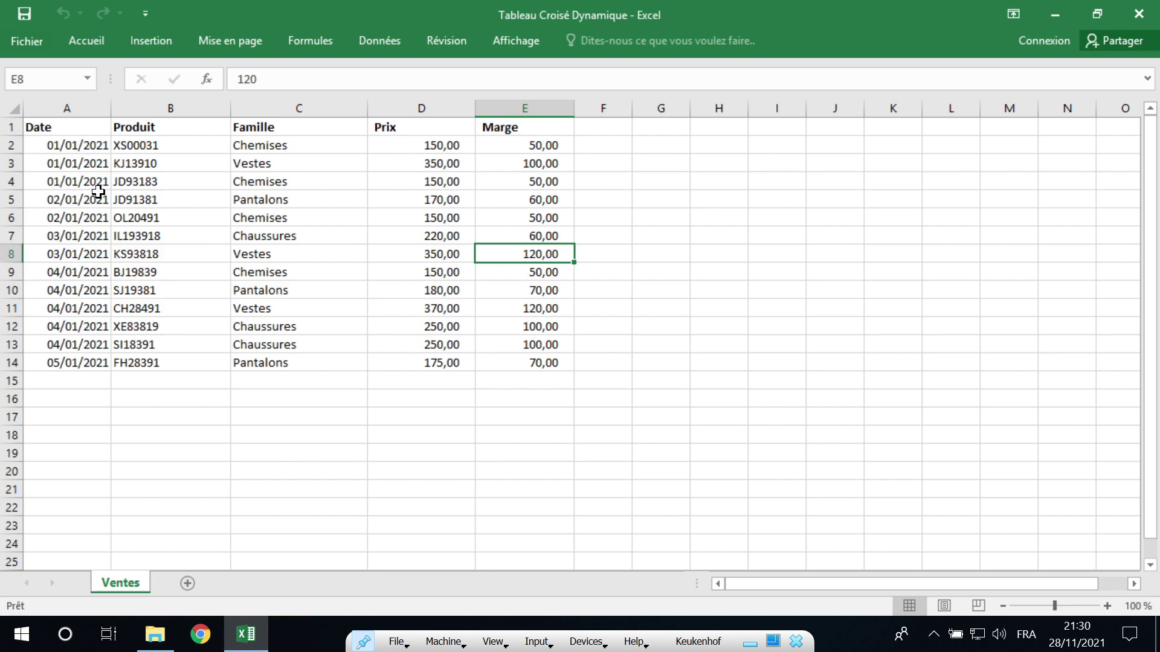
# Check the sums of Prix and Marge for the first sale dates by selecting the matching cells.
pyautogui.click(89, 146)
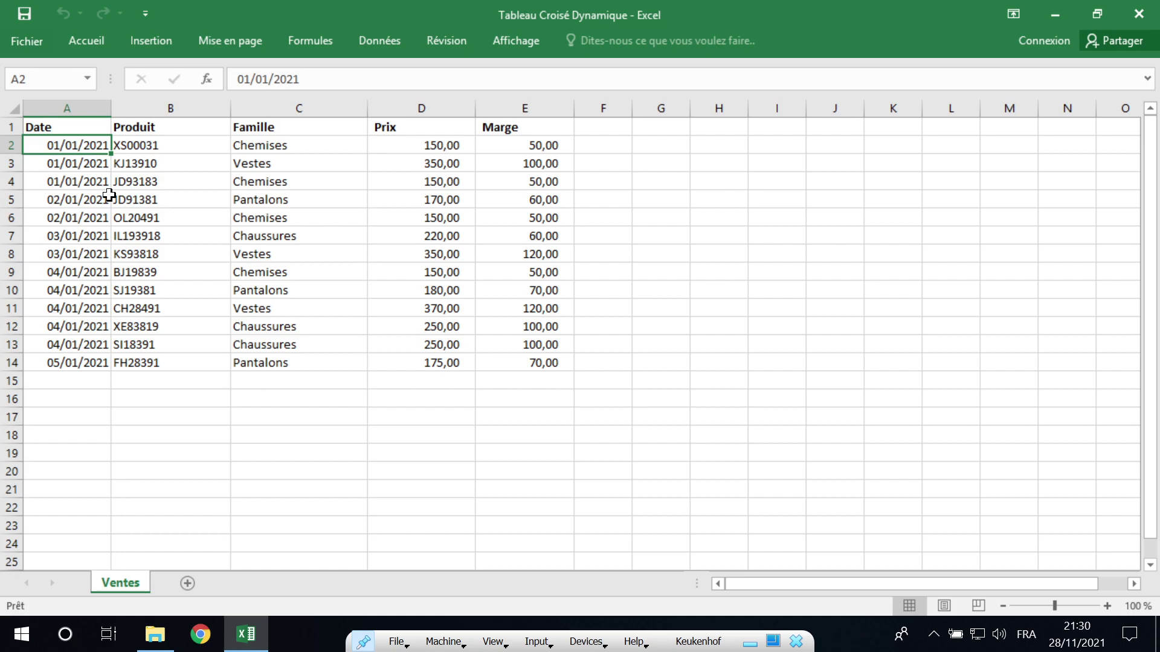
pyautogui.moveTo(455, 145); pyautogui.dragTo(453, 179)
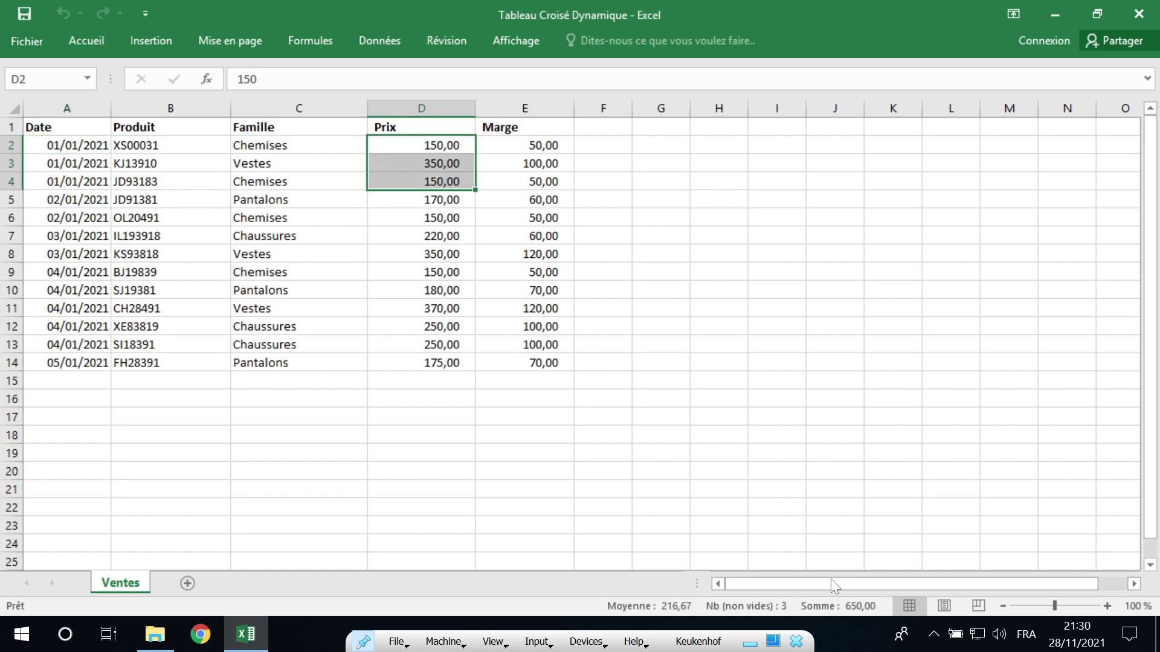
pyautogui.moveTo(415, 199); pyautogui.dragTo(431, 257)
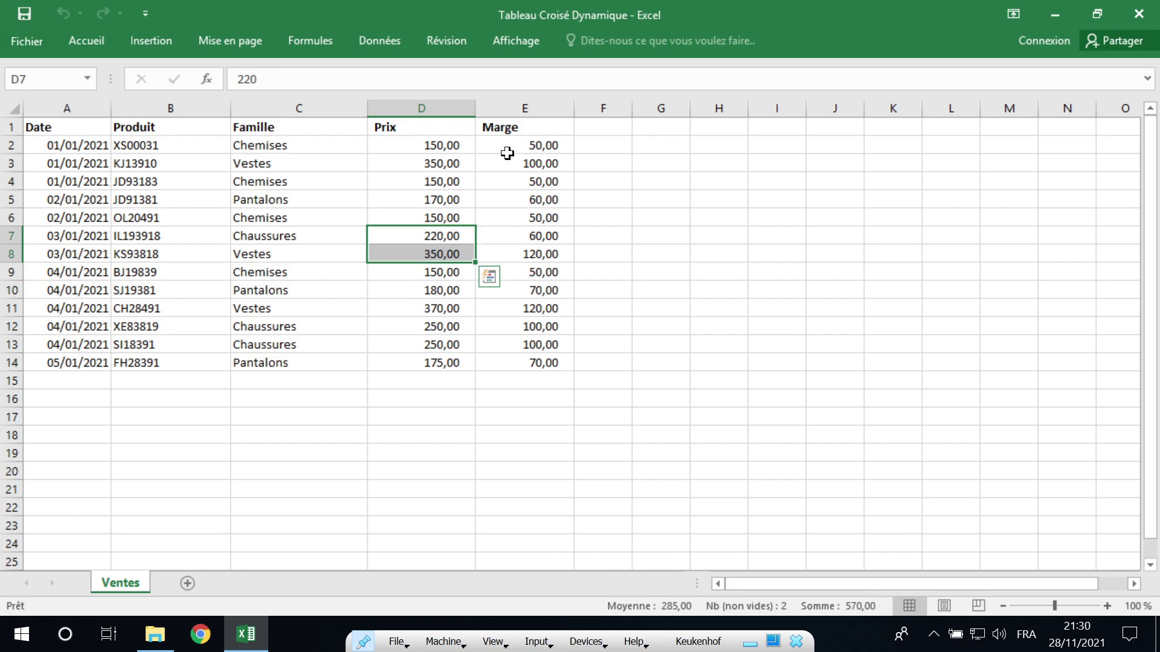
pyautogui.moveTo(517, 145); pyautogui.dragTo(525, 186)
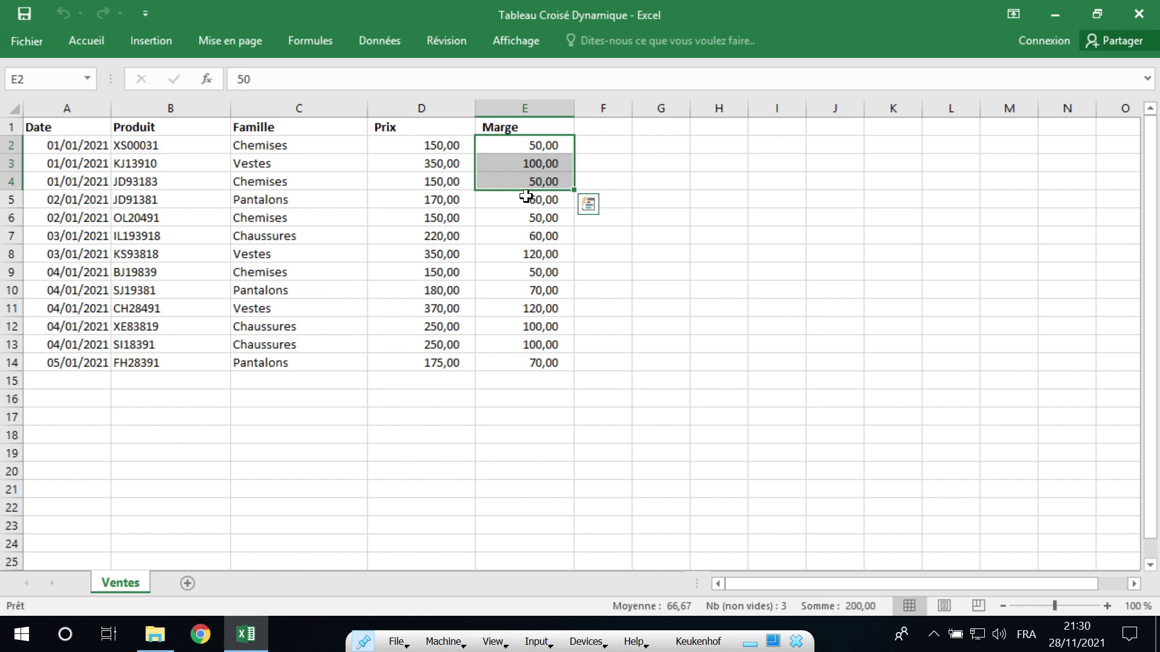
pyautogui.click(398, 217)
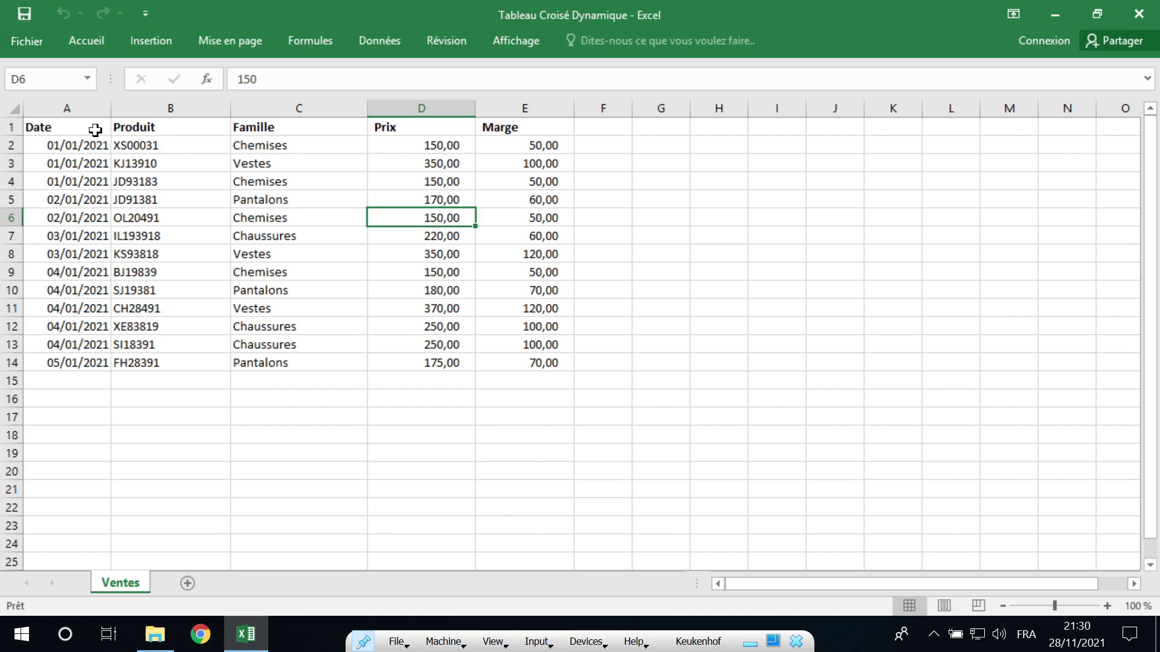
# Create a pivot table on a new worksheet from the sales data in Ventes A1:E14.
pyautogui.moveTo(98, 129); pyautogui.dragTo(521, 358)
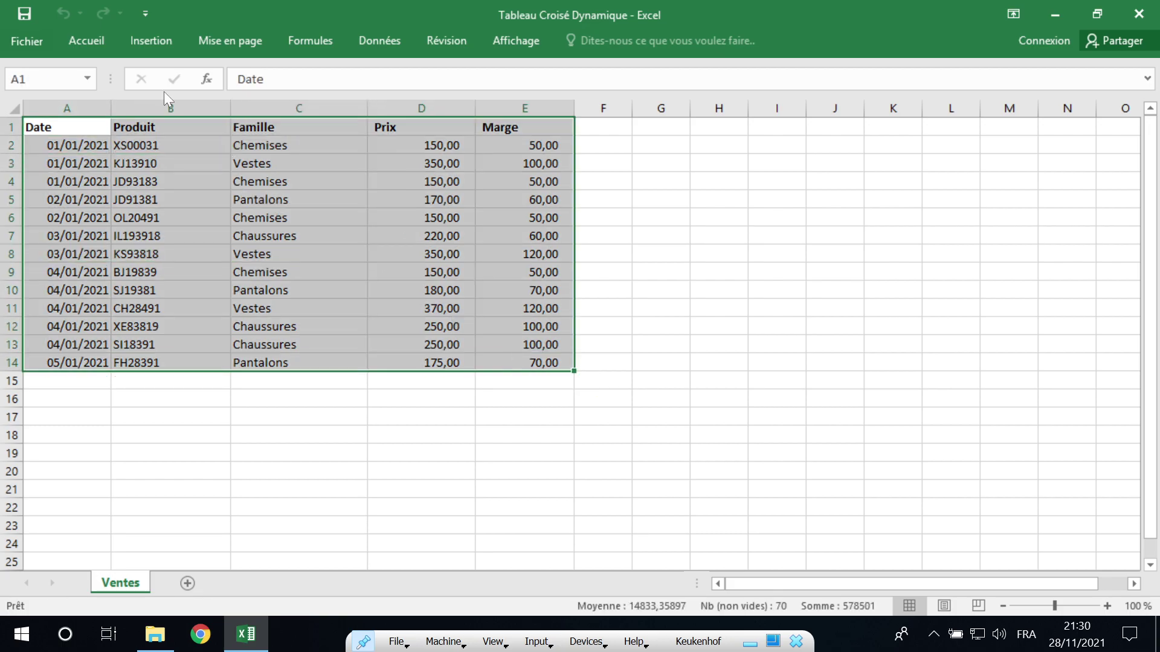
pyautogui.click(154, 39)
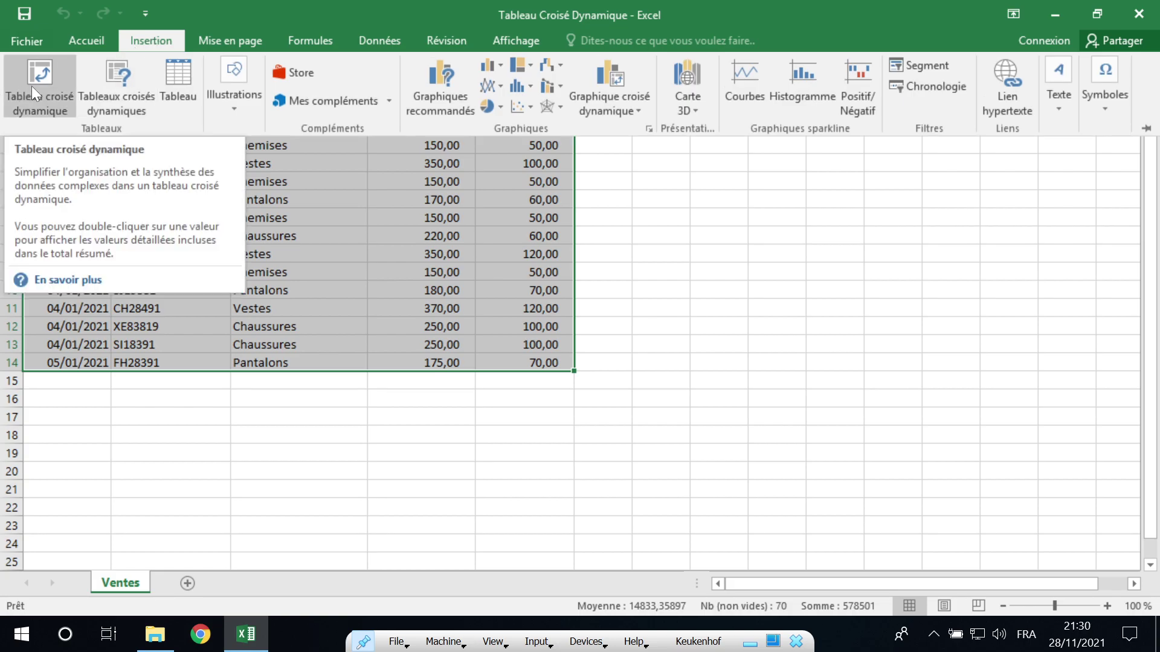
pyautogui.click(32, 88)
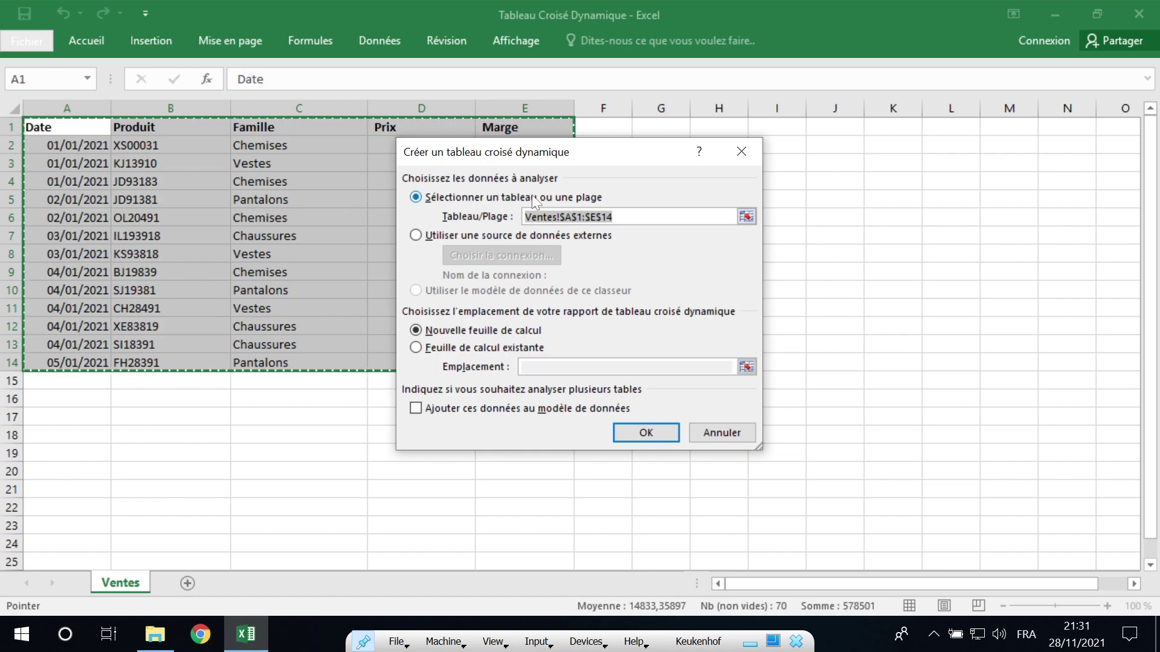
pyautogui.click(596, 223)
pyautogui.press('Return')
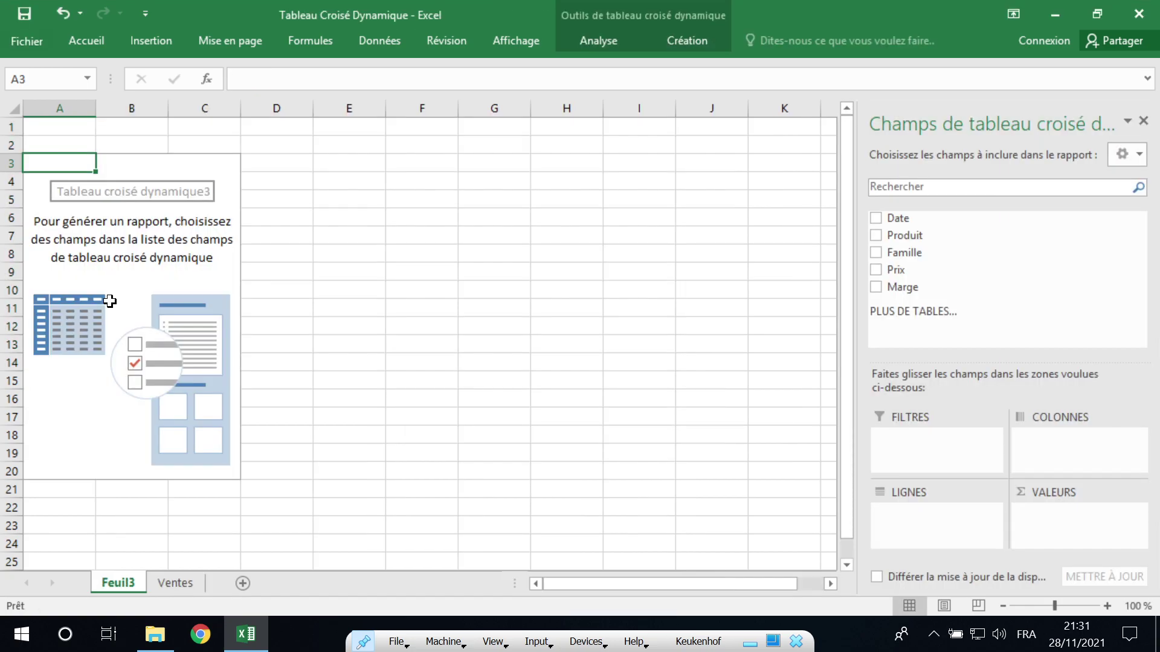
# Lay out the pivot table with Date as rows and the sum of Prix as values.
pyautogui.click(64, 176)
pyautogui.click(64, 169)
pyautogui.moveTo(897, 218); pyautogui.dragTo(941, 520)
pyautogui.moveTo(941, 519); pyautogui.dragTo(941, 519)
pyautogui.moveTo(896, 270); pyautogui.dragTo(1069, 528)
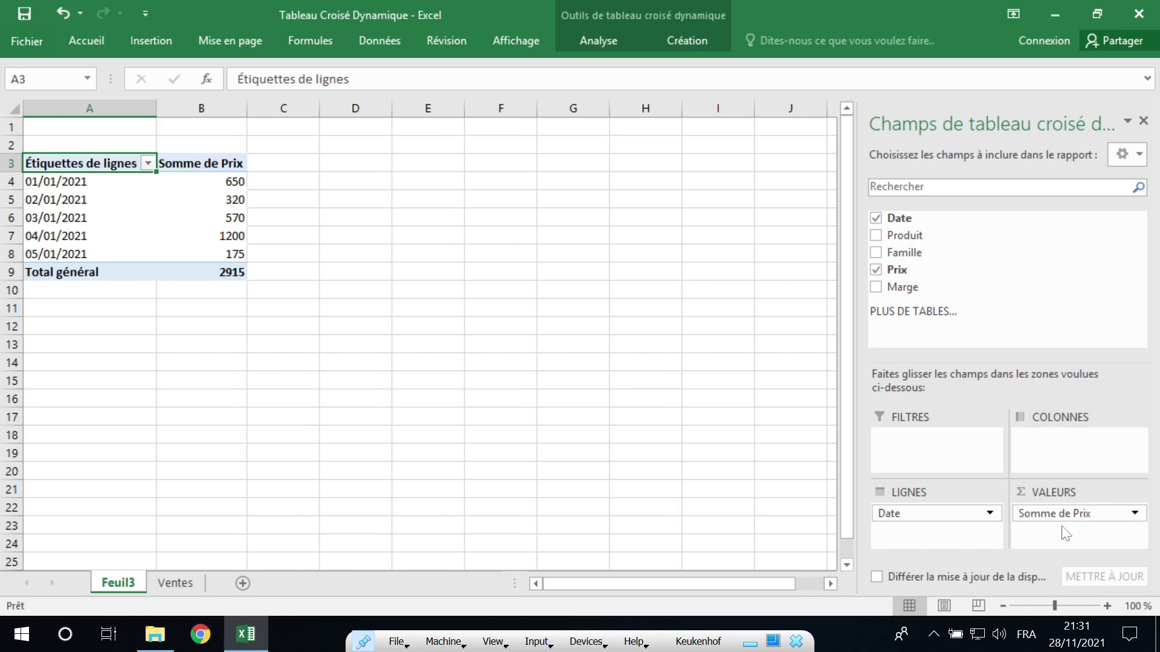
pyautogui.click(174, 181)
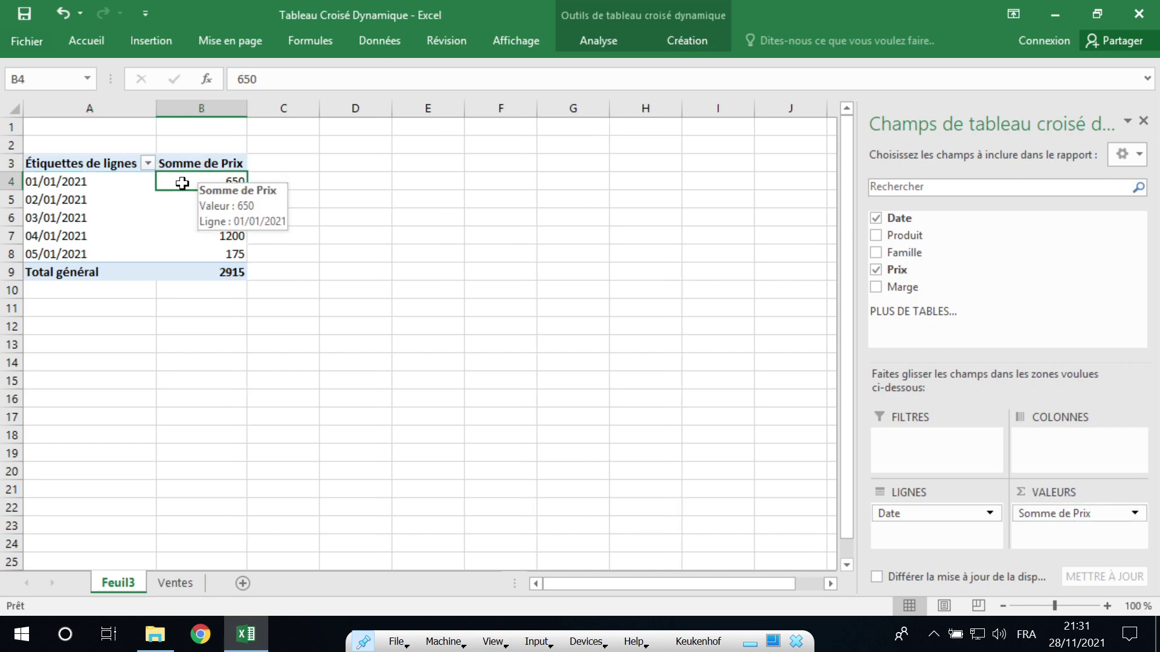
pyautogui.click(67, 196)
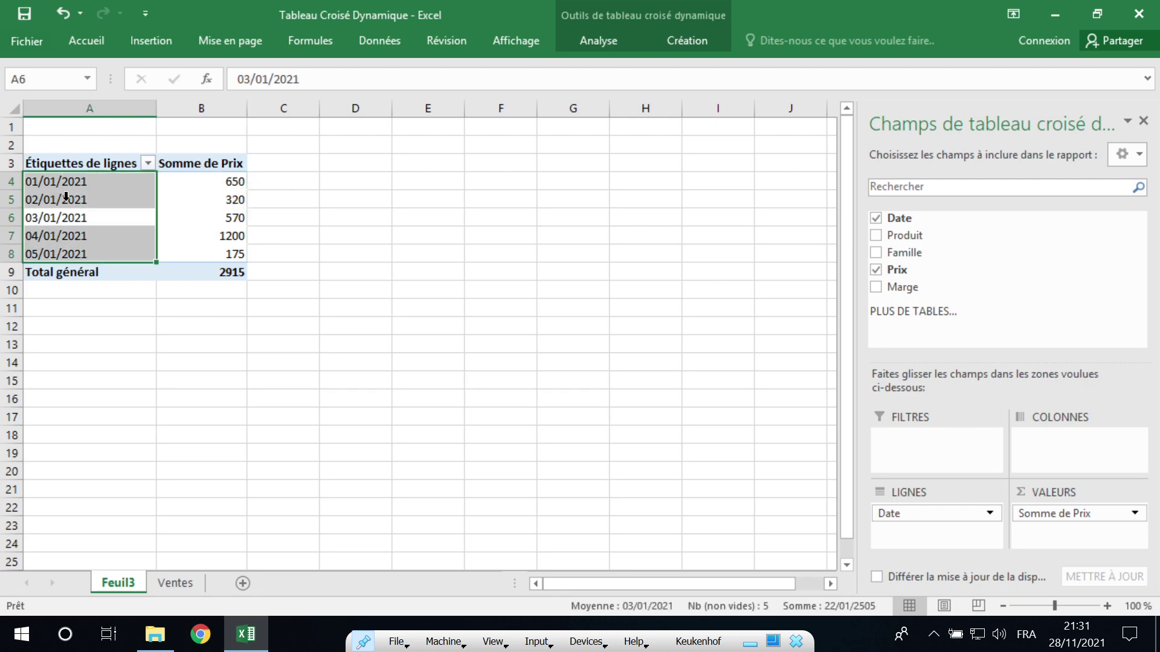
pyautogui.press('Return')
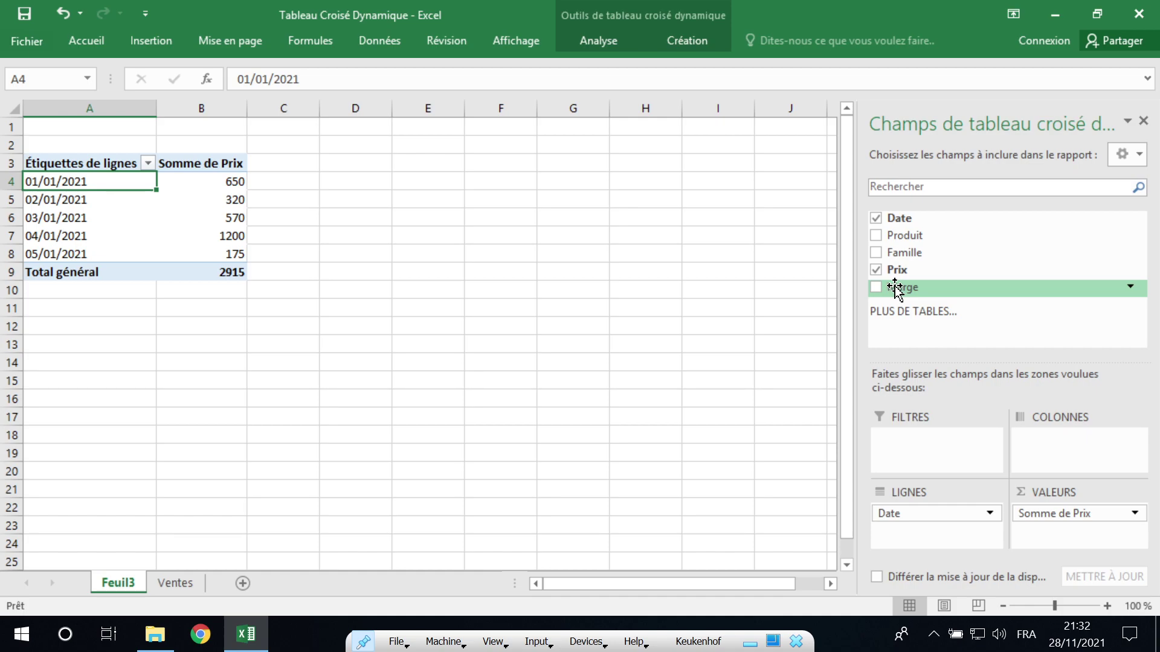
# Add the sum of Marge to the pivot table values and review the figures for 01/01/2021 and 04/01/2021.
pyautogui.moveTo(895, 287); pyautogui.dragTo(1058, 530)
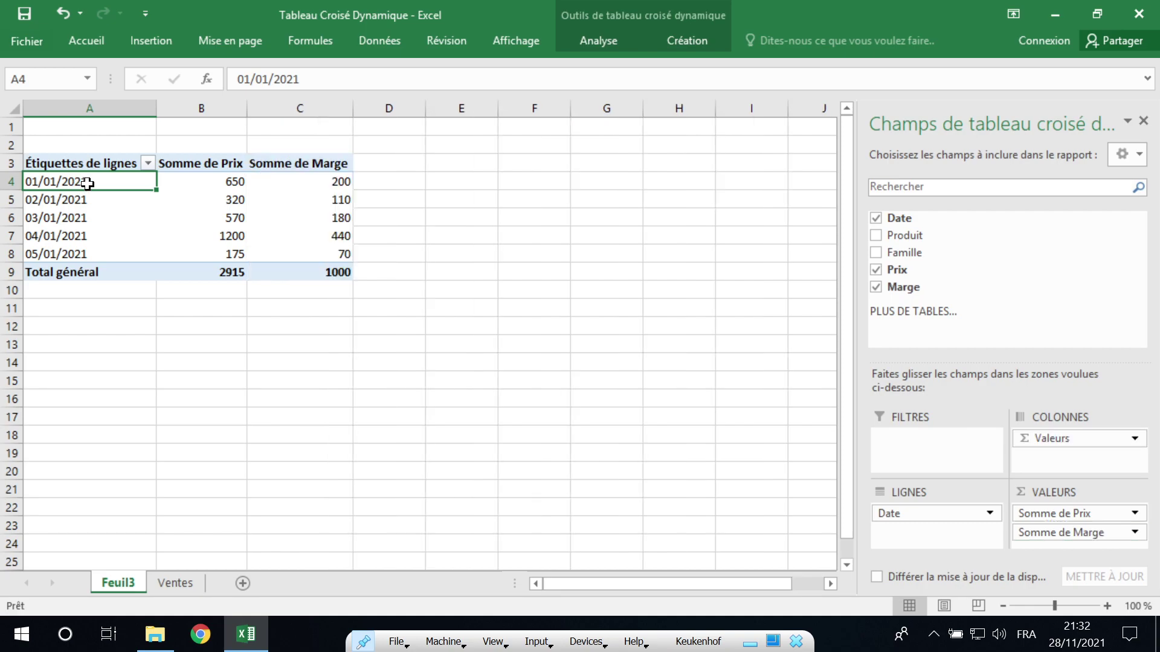
pyautogui.click(212, 180)
pyautogui.click(311, 180)
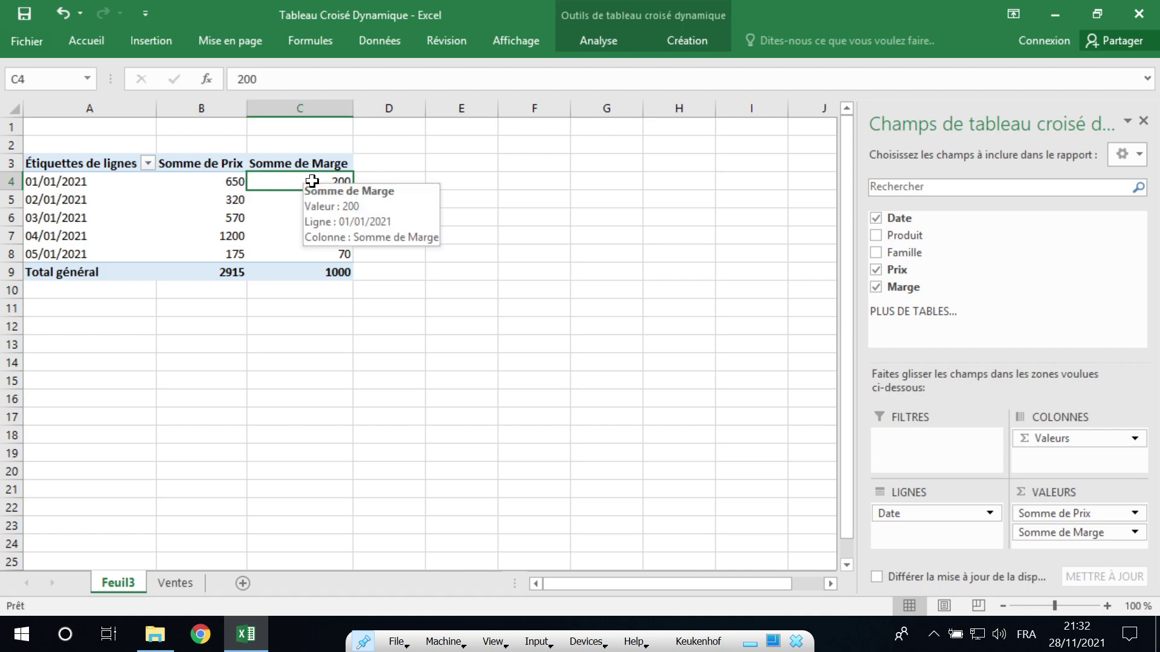
pyautogui.click(151, 237)
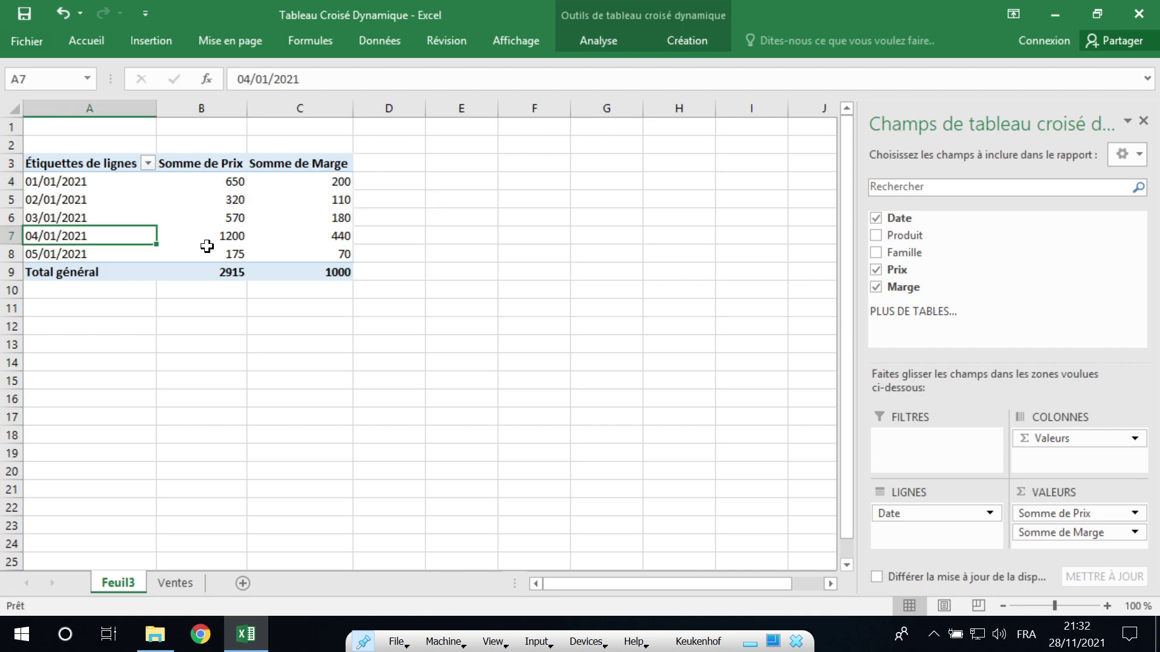
pyautogui.click(210, 237)
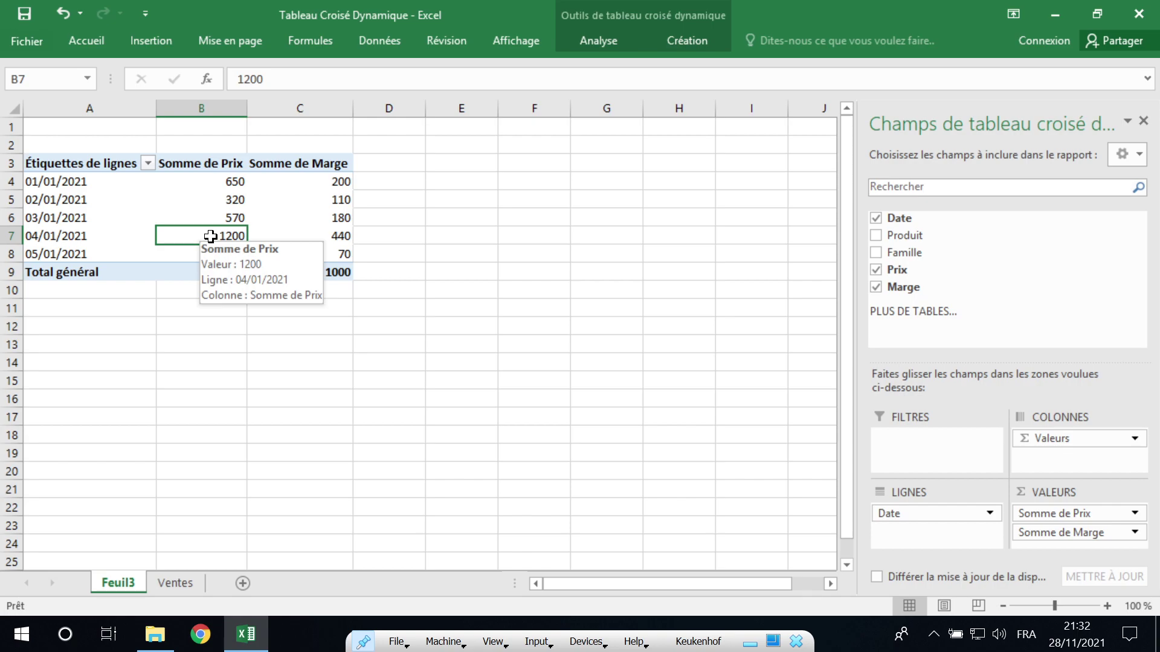
pyautogui.click(295, 238)
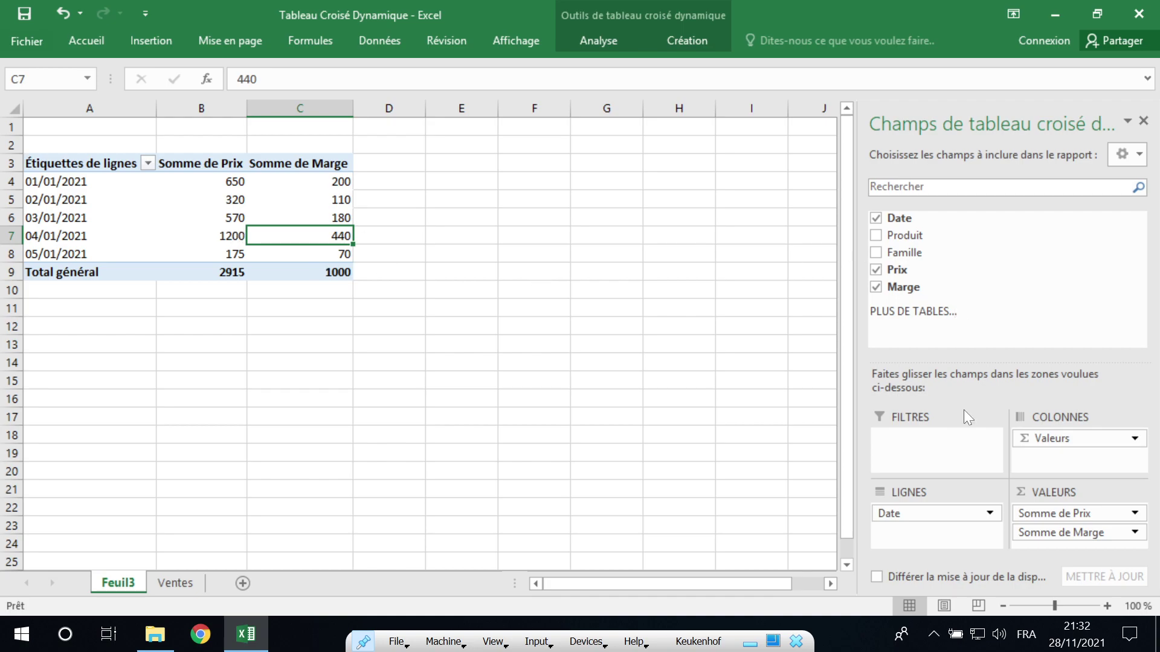
# Move Date from the rows to the report filters, use Famille as rows, and review the Vestes figures.
pyautogui.click(917, 518)
pyautogui.moveTo(917, 518); pyautogui.dragTo(912, 443)
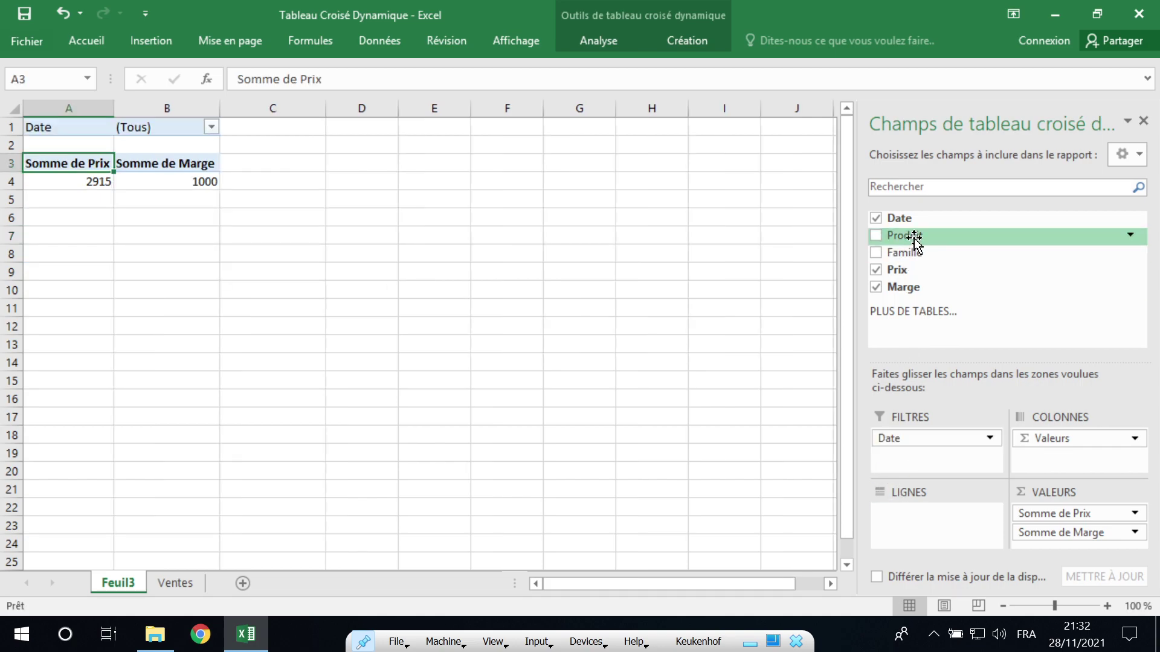
pyautogui.moveTo(914, 255); pyautogui.dragTo(927, 520)
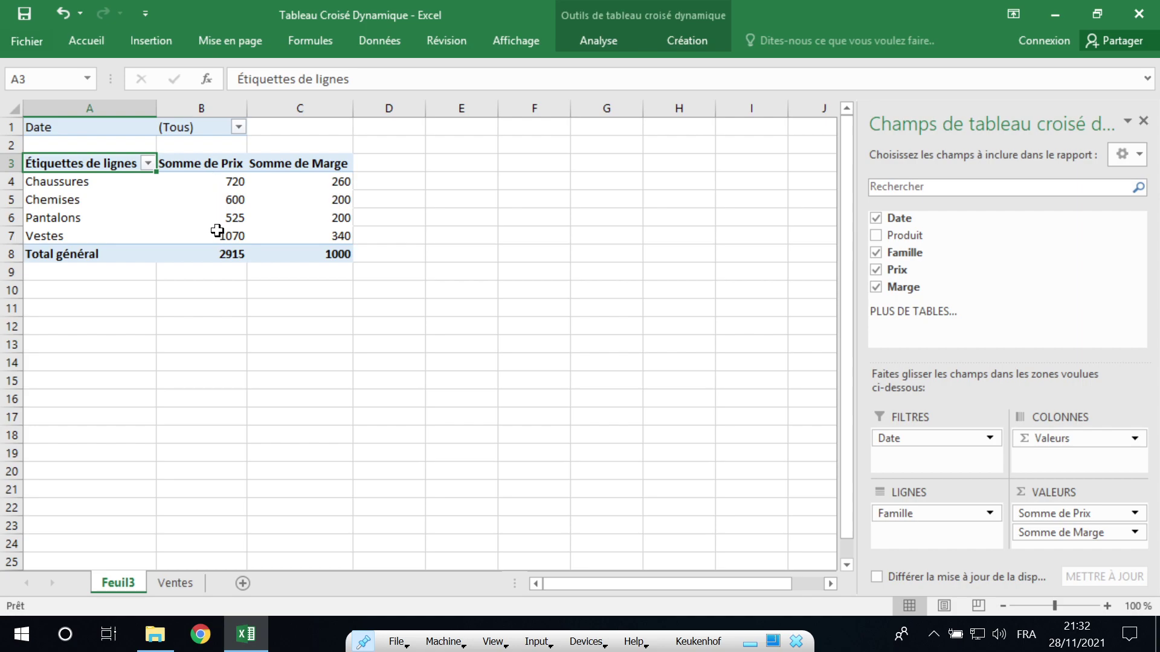
pyautogui.moveTo(80, 183); pyautogui.dragTo(80, 237)
pyautogui.click(62, 236)
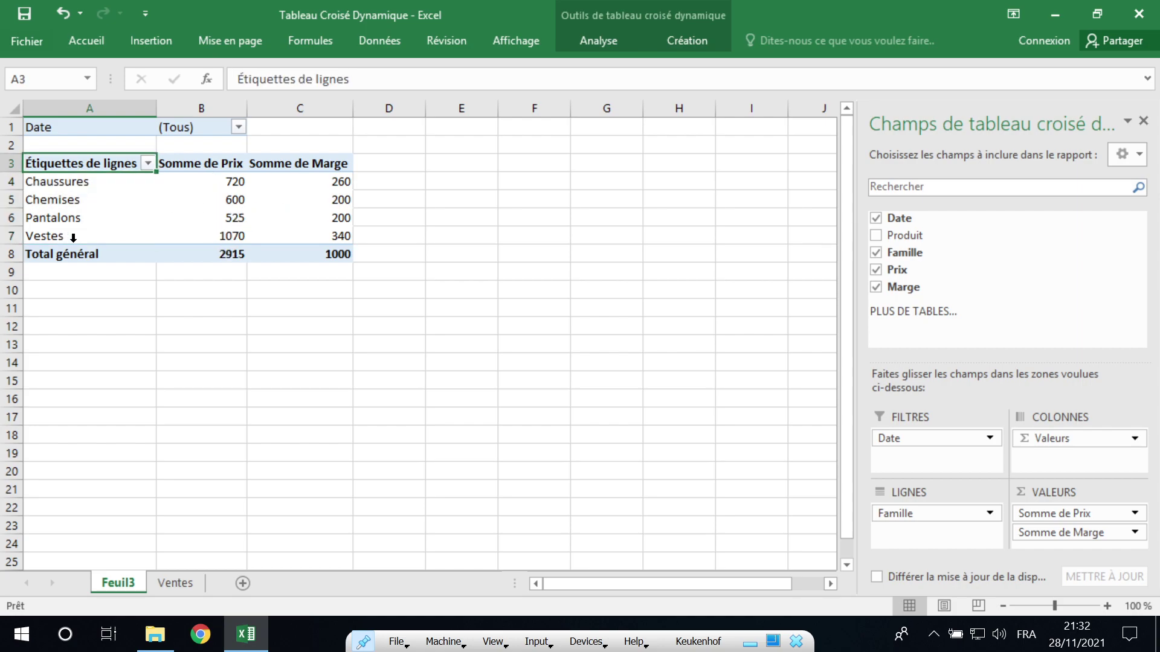
pyautogui.click(196, 236)
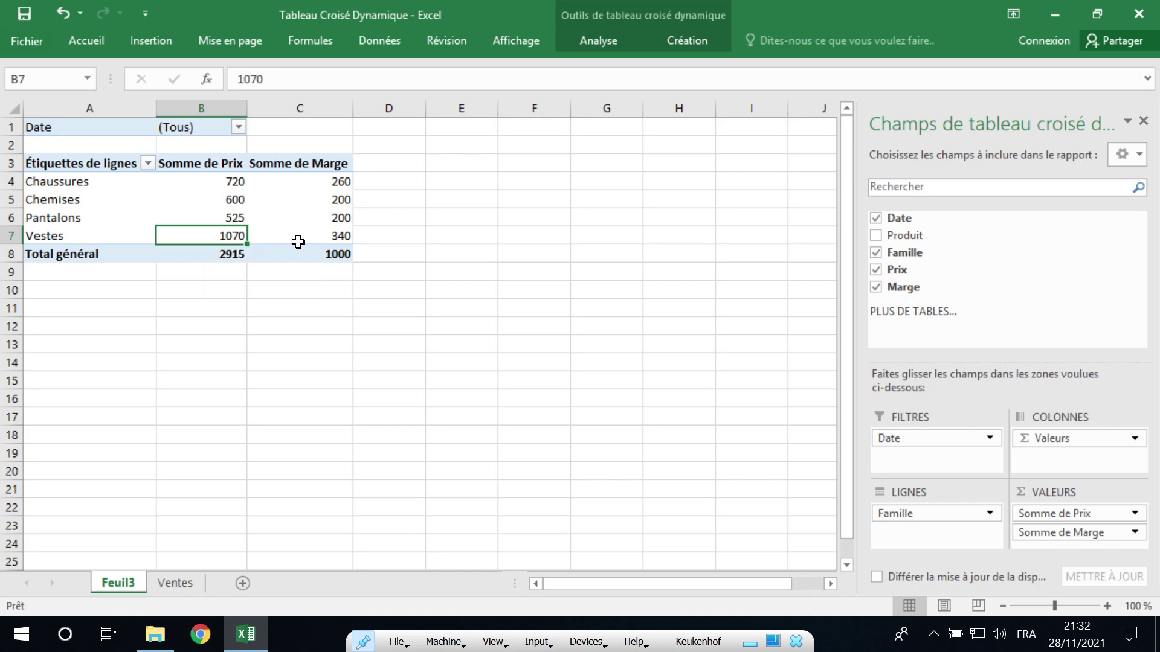
pyautogui.click(298, 240)
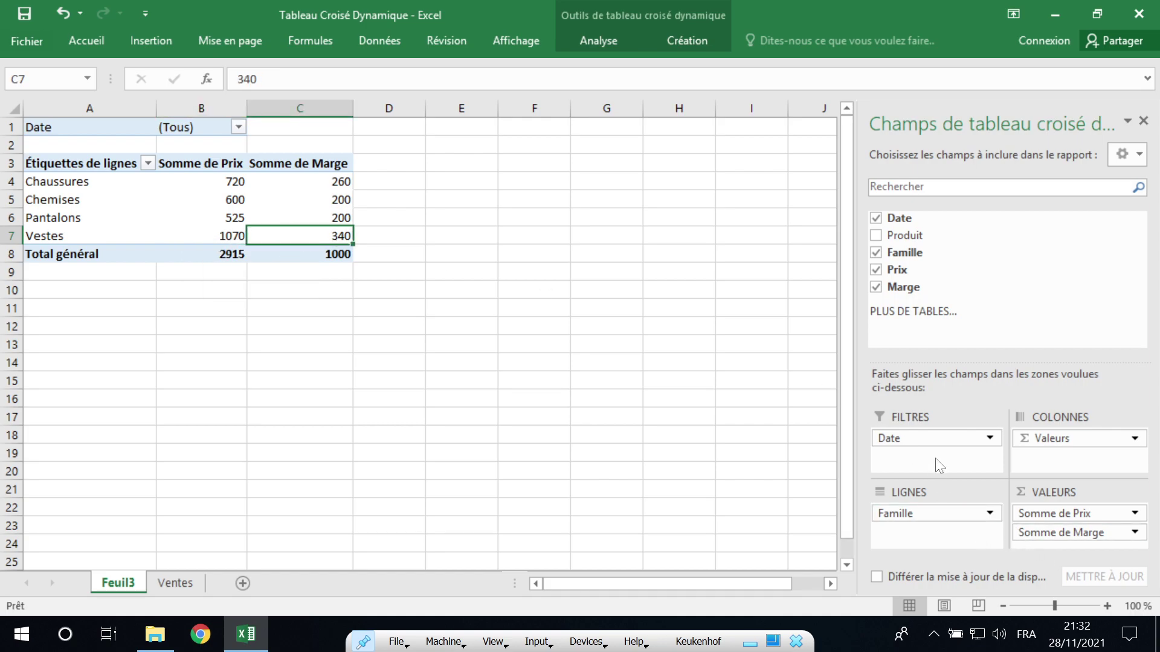
# Filter the pivot table by Date to show only 01/01/2021 and 02/01/2021.
pyautogui.click(234, 123)
pyautogui.click(57, 167)
pyautogui.click(58, 182)
pyautogui.click(58, 197)
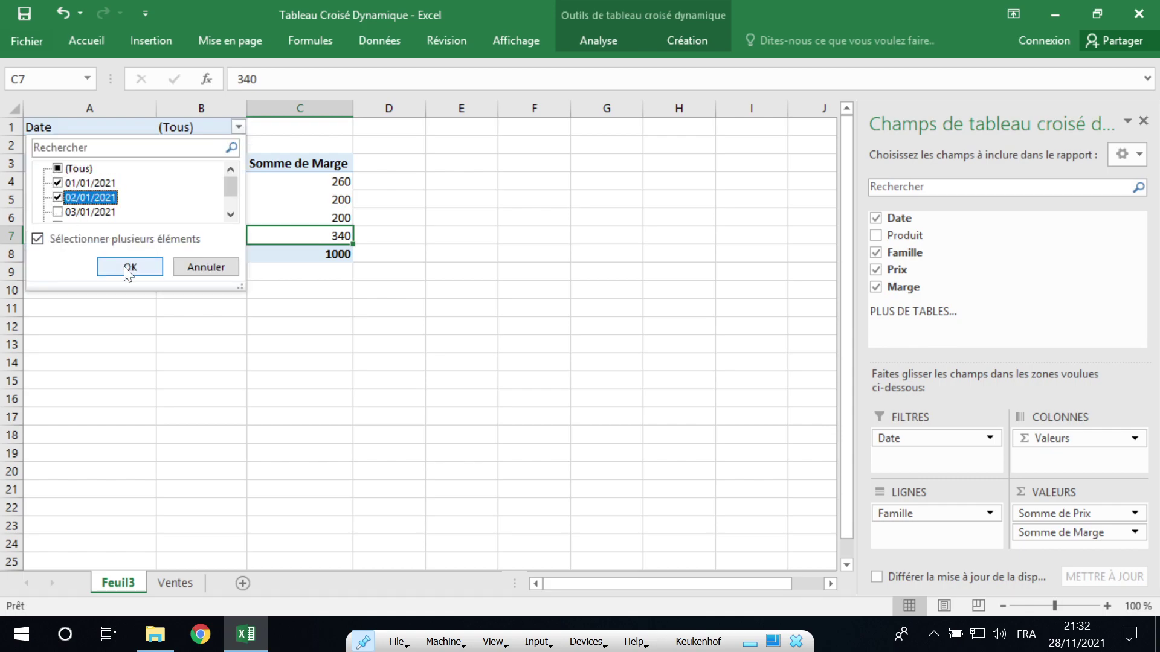
pyautogui.click(129, 265)
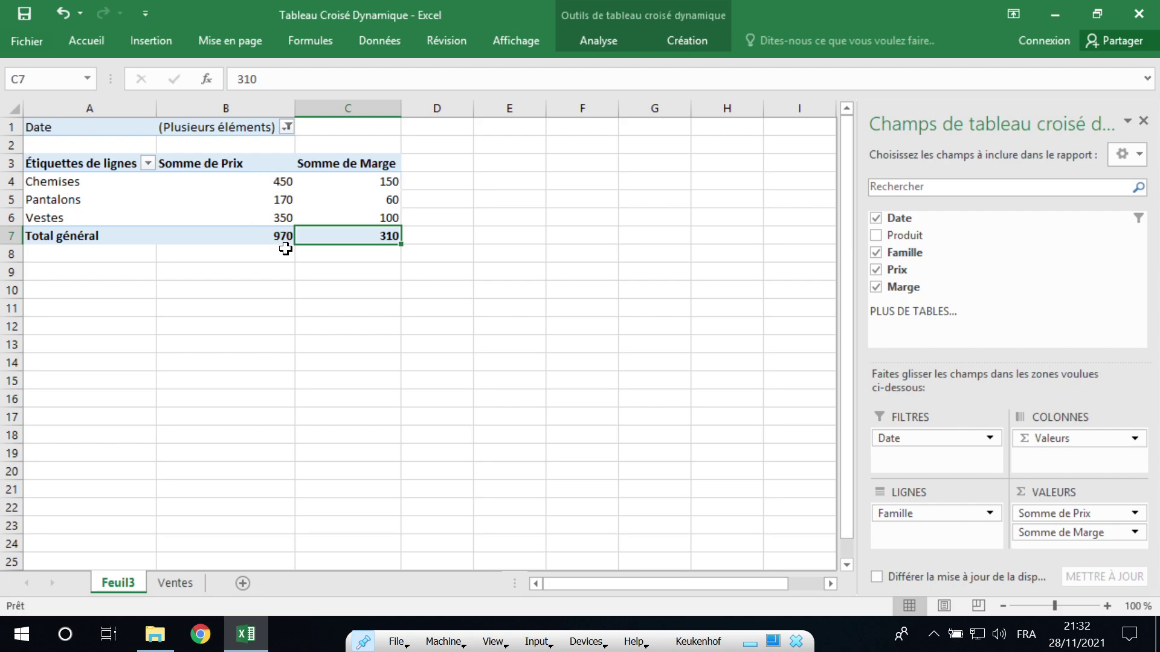
# Reset the pivot table's Date filter to include all dates.
pyautogui.click(284, 125)
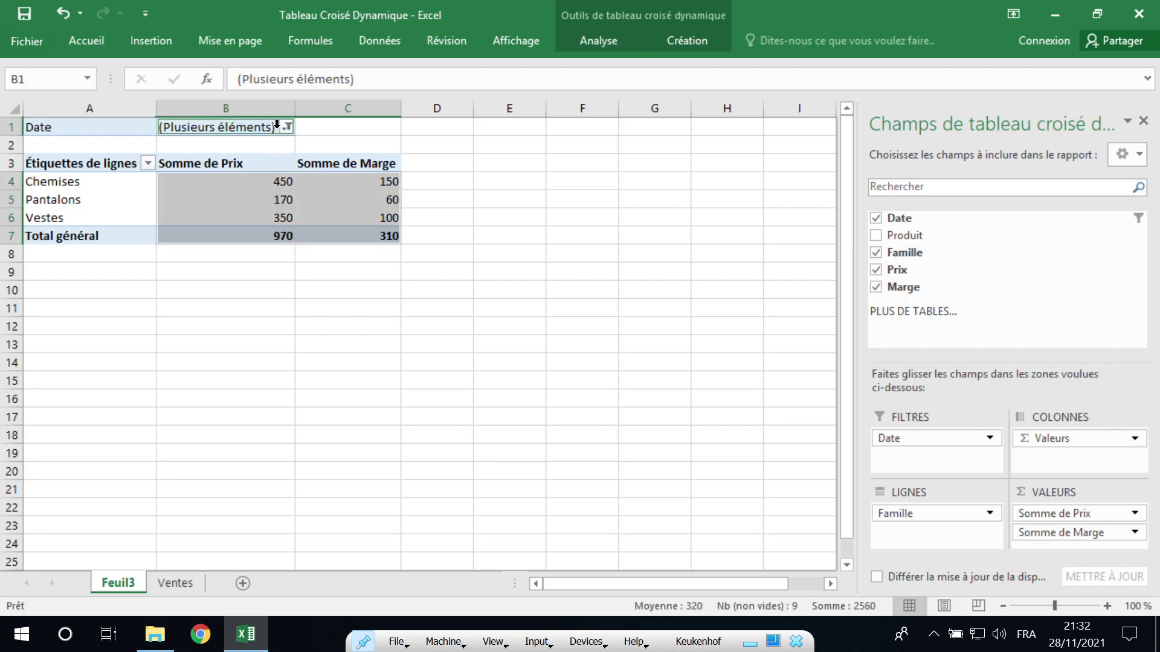
pyautogui.click(222, 116)
pyautogui.click(287, 126)
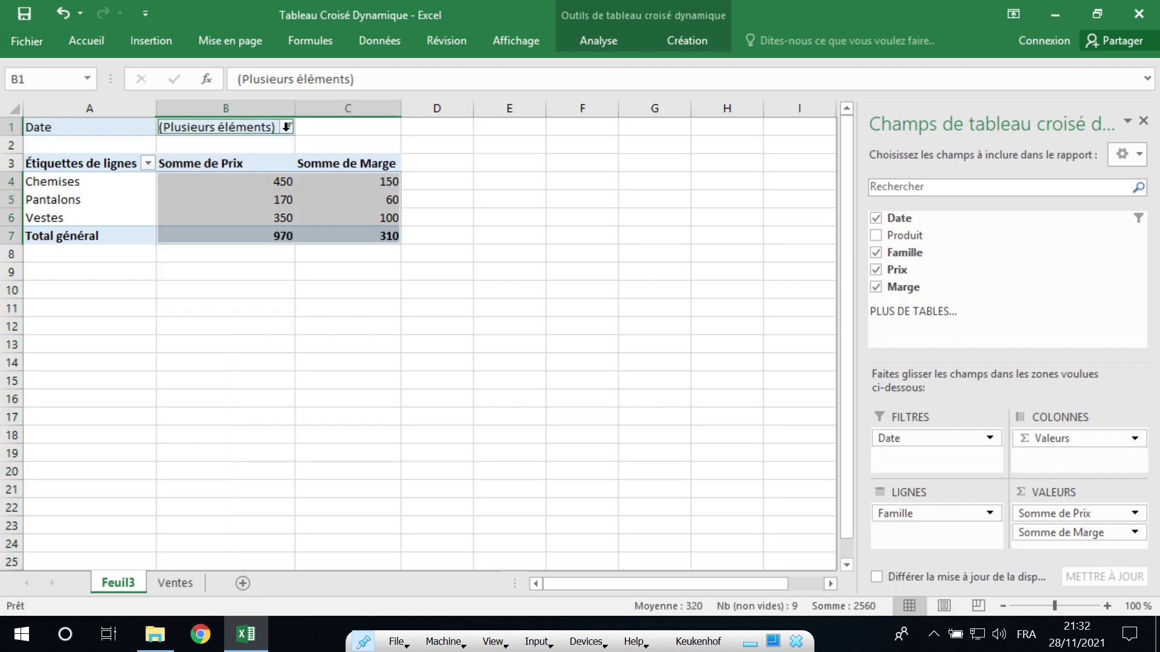
pyautogui.click(286, 126)
pyautogui.click(86, 241)
pyautogui.click(85, 240)
pyautogui.click(177, 267)
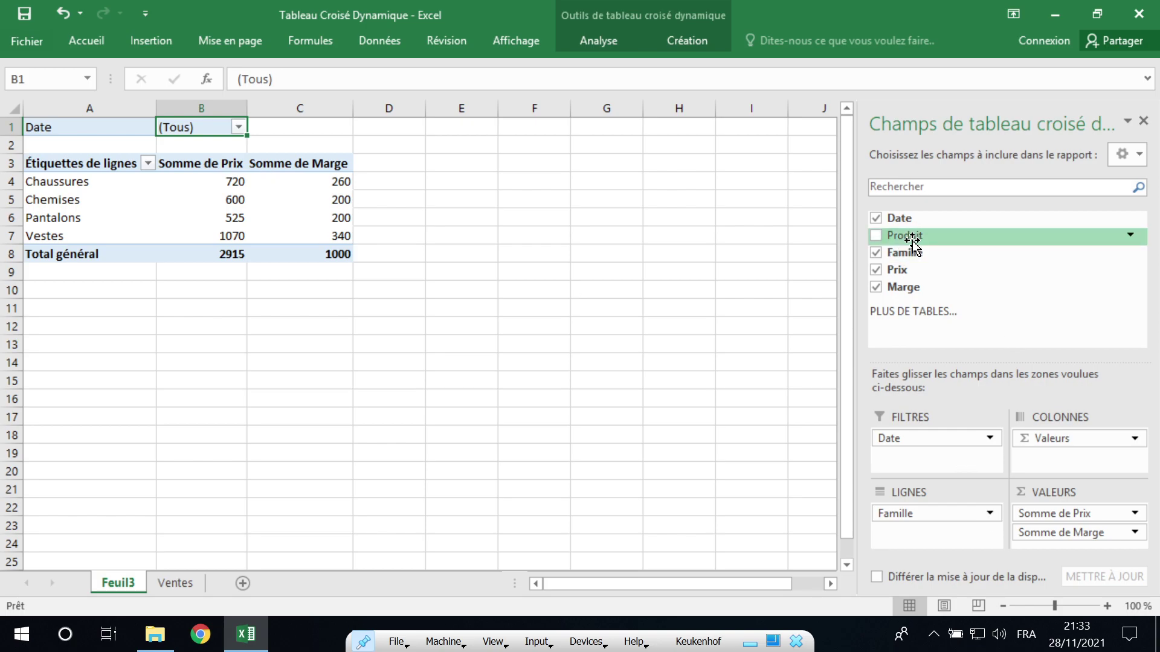
# Add Produit to the pivot table values, ahead of Prix, as a product count per family.
pyautogui.moveTo(907, 240); pyautogui.dragTo(1064, 511)
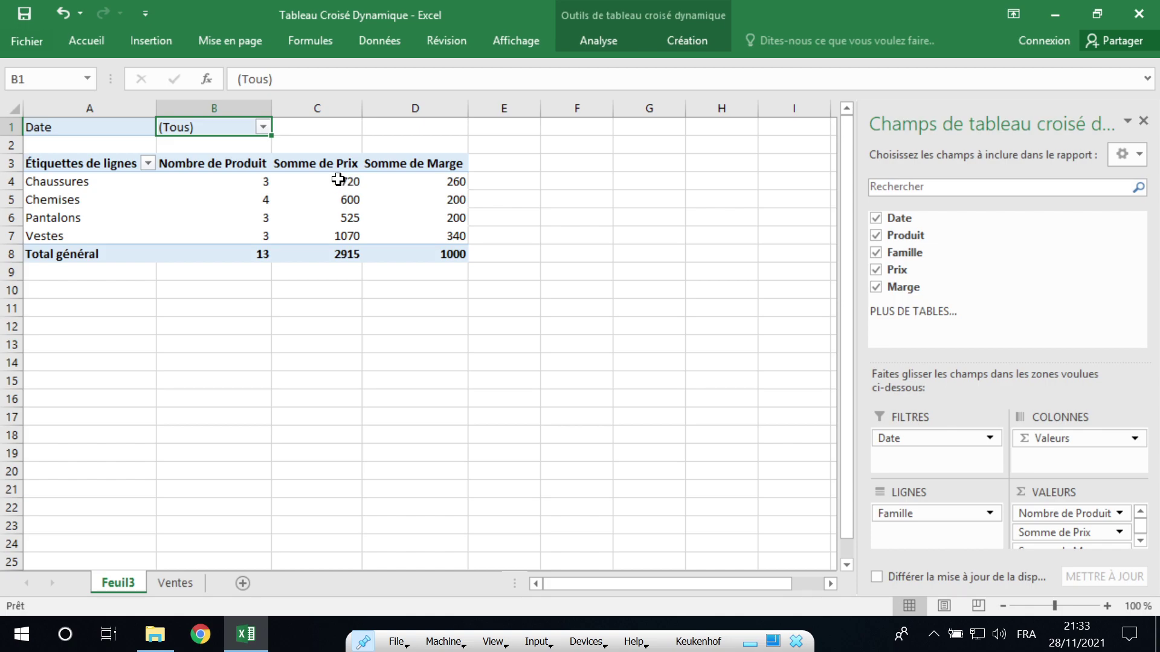
pyautogui.moveTo(447, 183)
# Return to the Ventes sheet and look over the source data behind the pivot table.
pyautogui.click(176, 581)
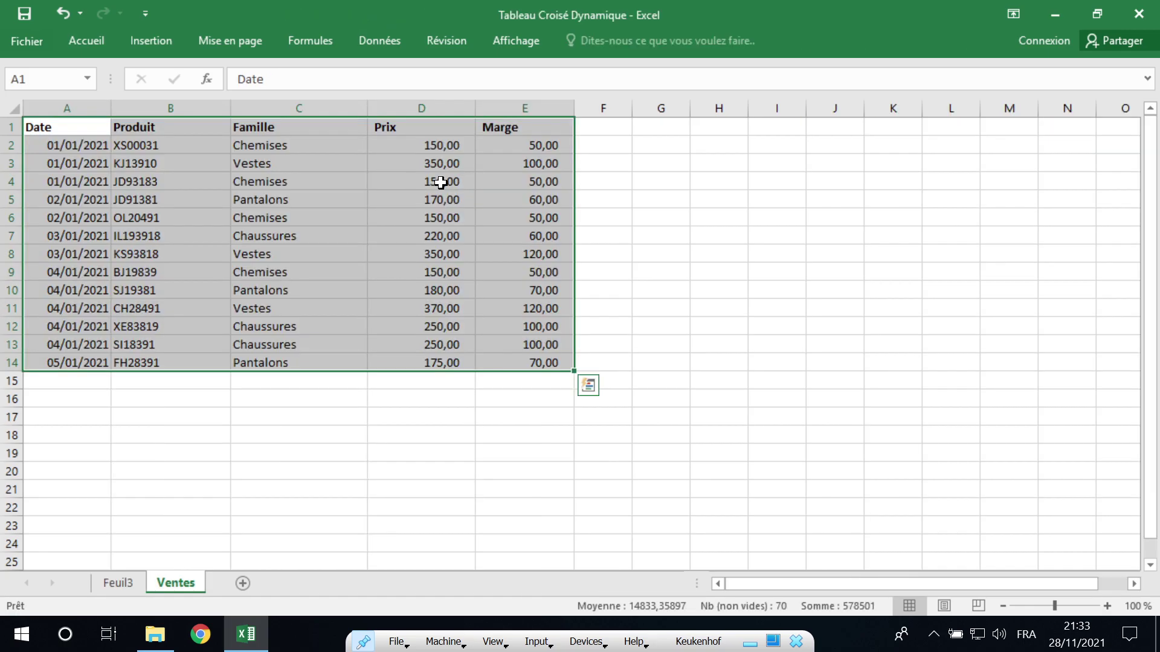
pyautogui.click(441, 182)
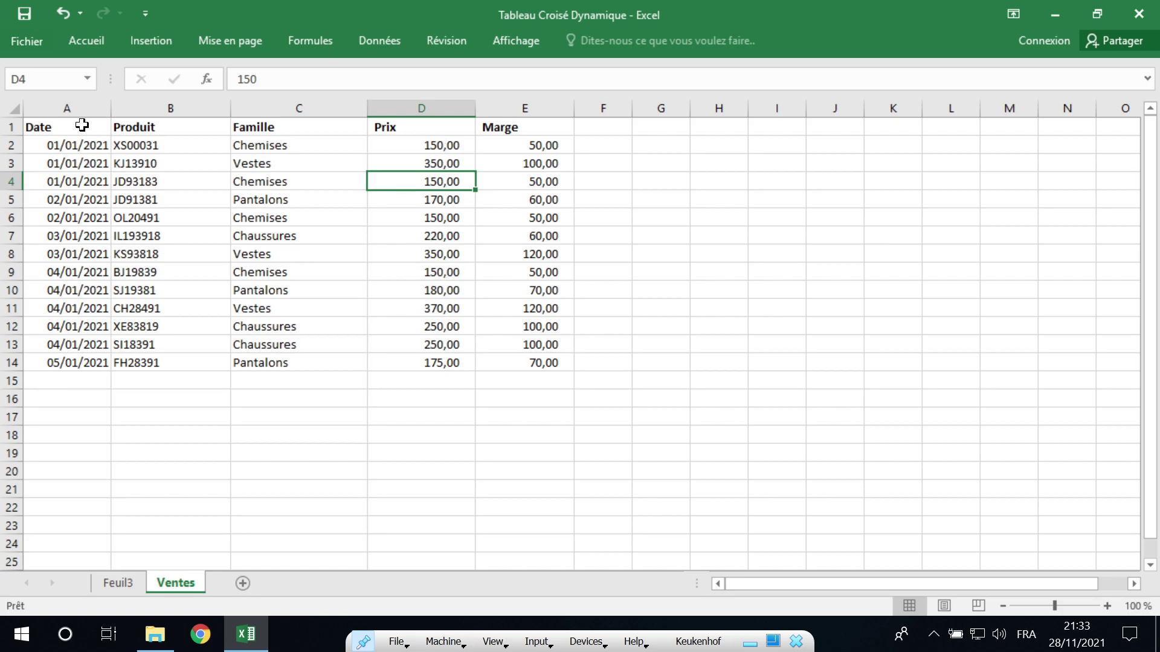
pyautogui.moveTo(82, 125); pyautogui.dragTo(416, 271)
pyautogui.click(272, 199)
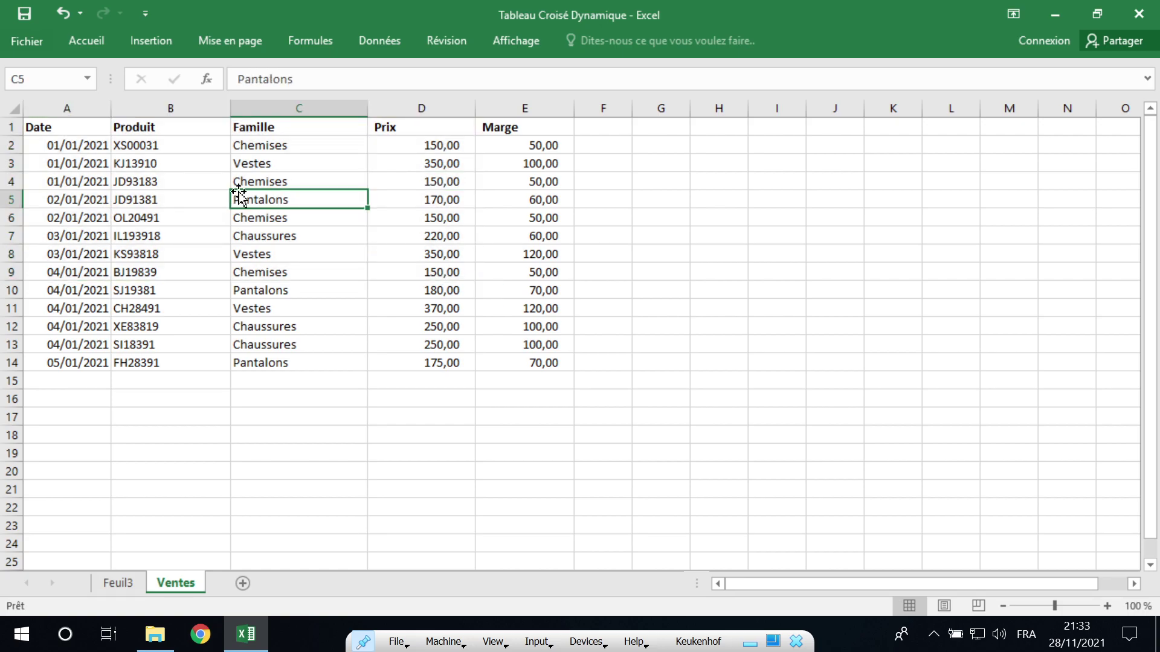
# Create a pivot table from the whole Ventes data range A1:E14 on a new worksheet.
pyautogui.hotkey('ctrl', 'a')
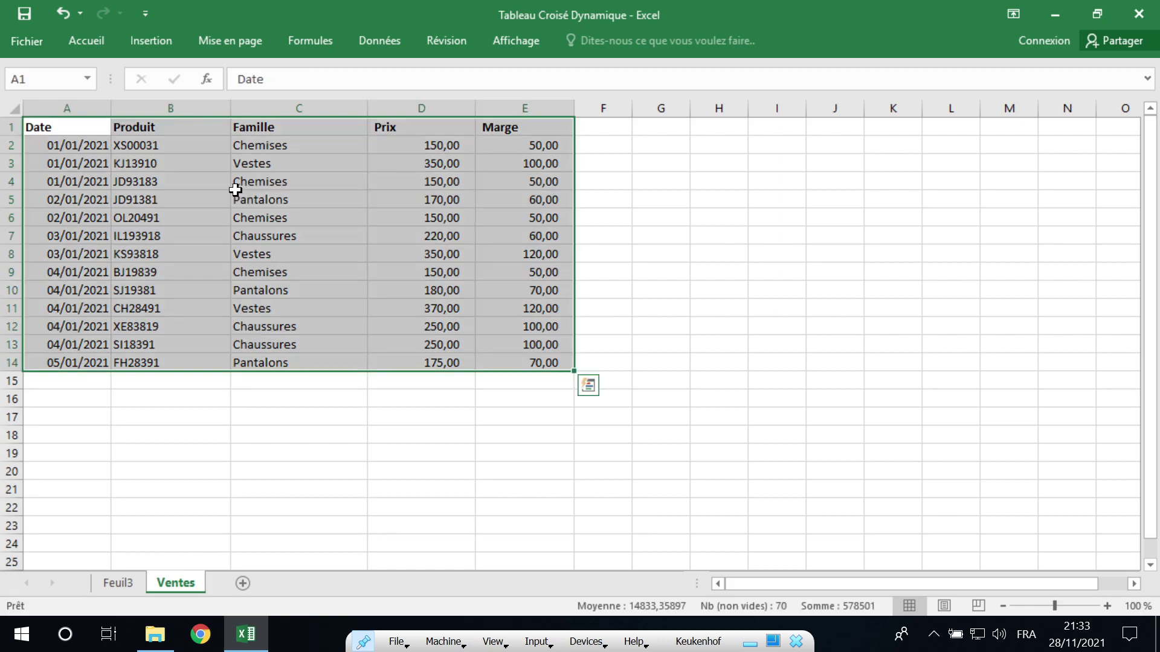
pyautogui.click(157, 35)
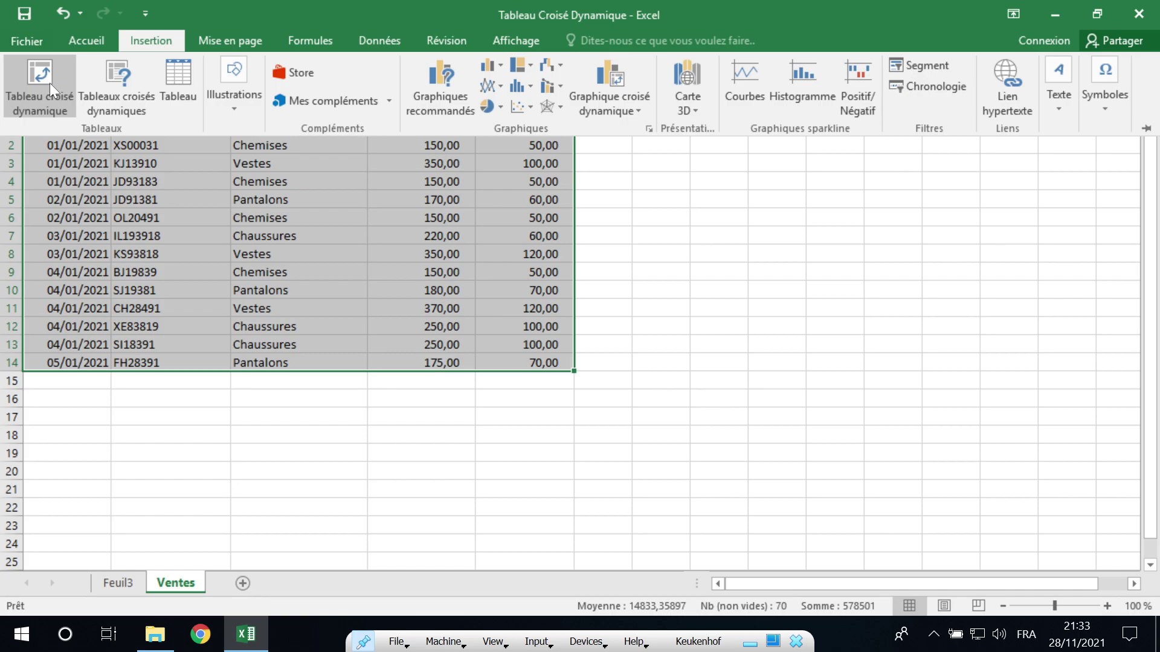
pyautogui.click(49, 82)
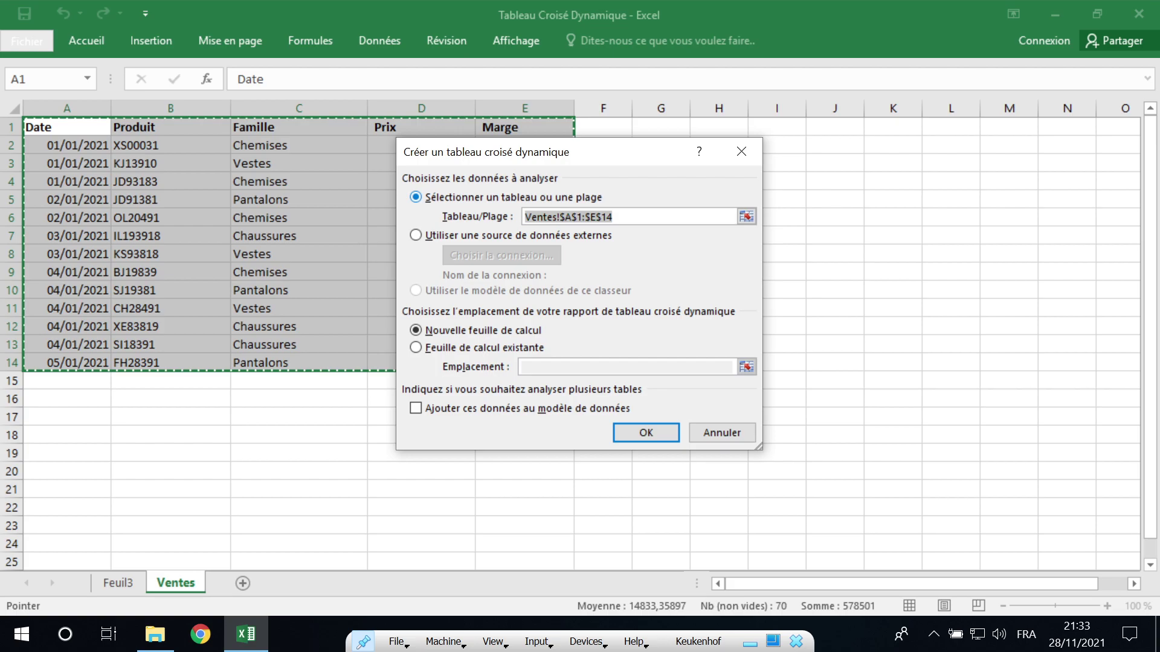
pyautogui.press('Return')
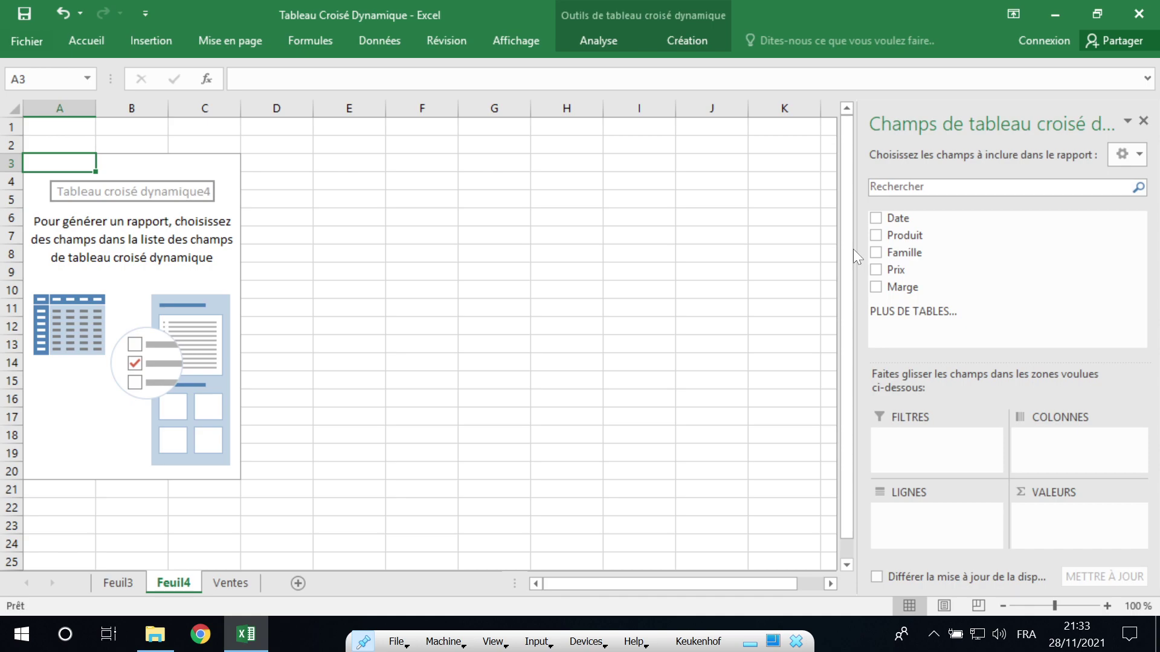
# Add Prix and Marge as summed values and Famille as rows in the new pivot table.
pyautogui.click(876, 235)
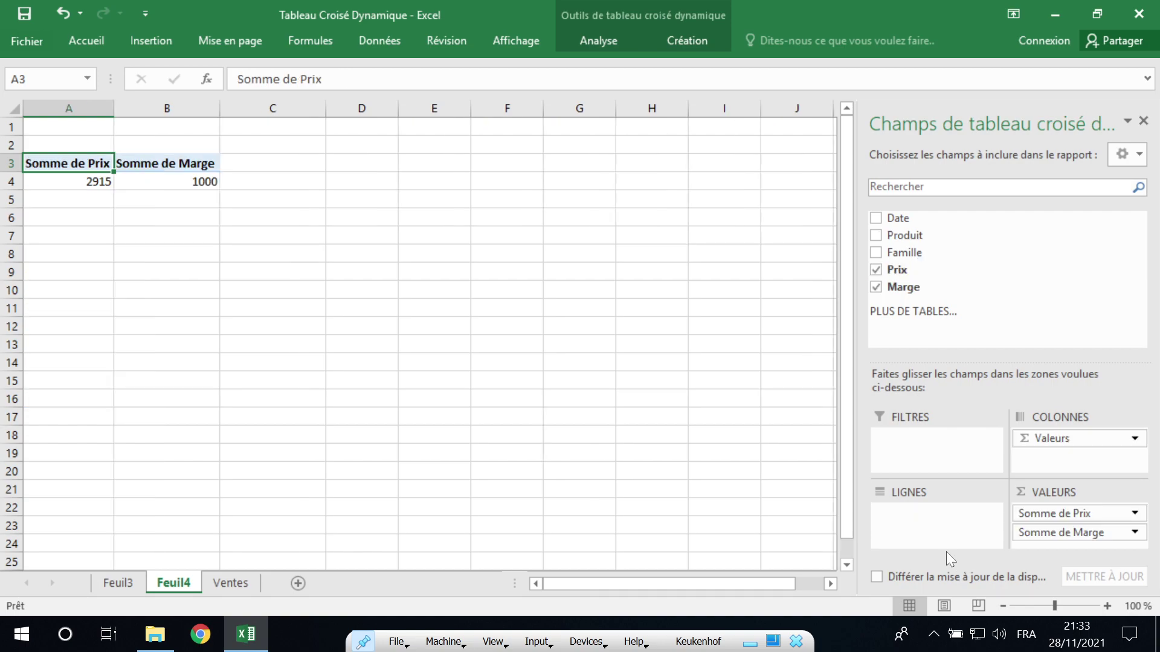
pyautogui.click(915, 255)
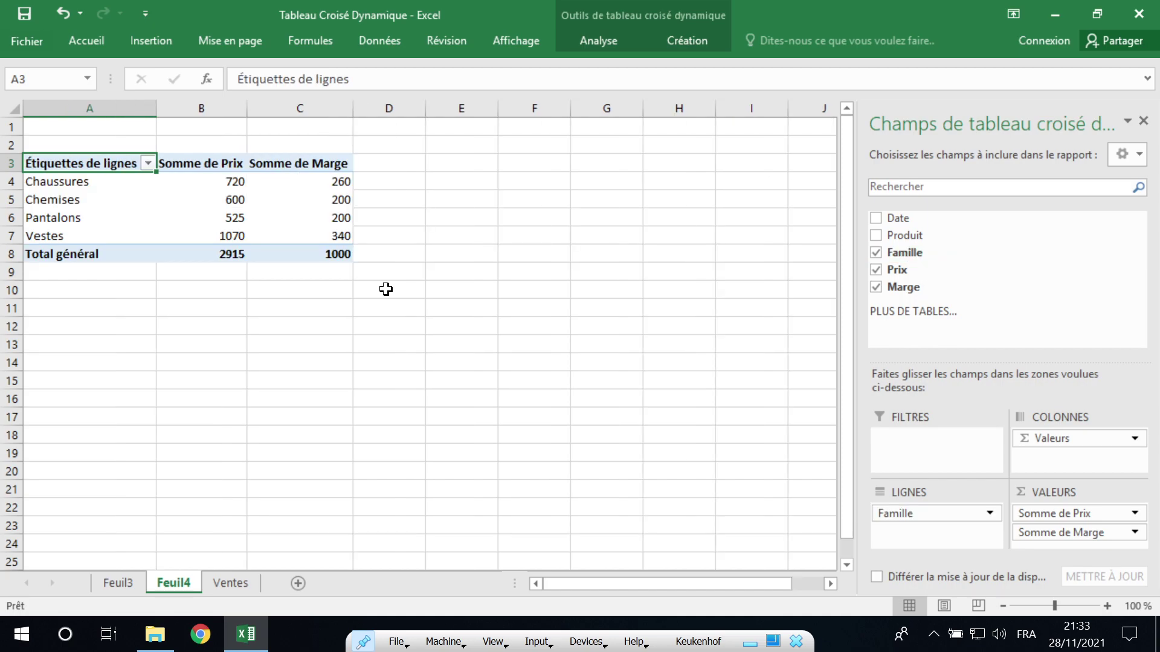